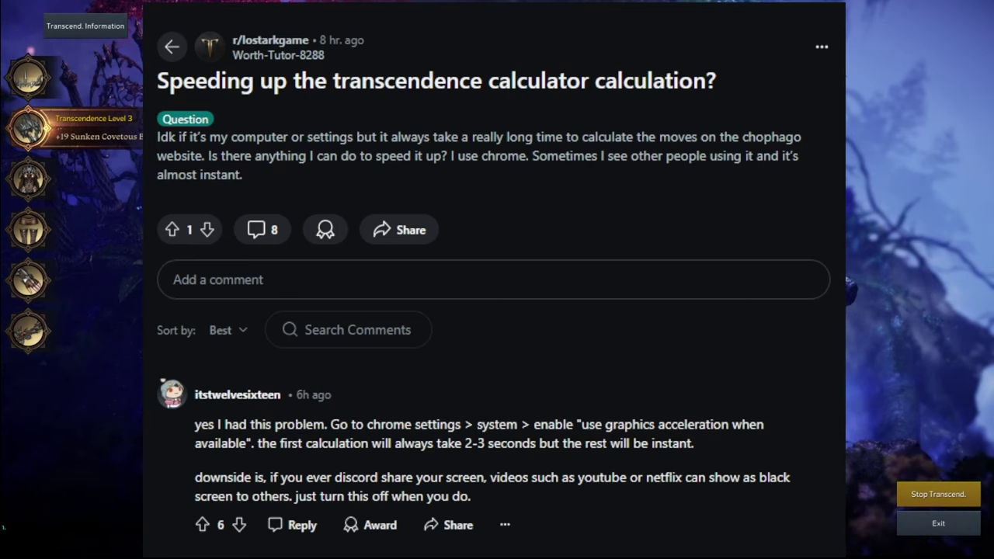
pyautogui.moveTo(851, 289); pyautogui.dragTo(865, 289)
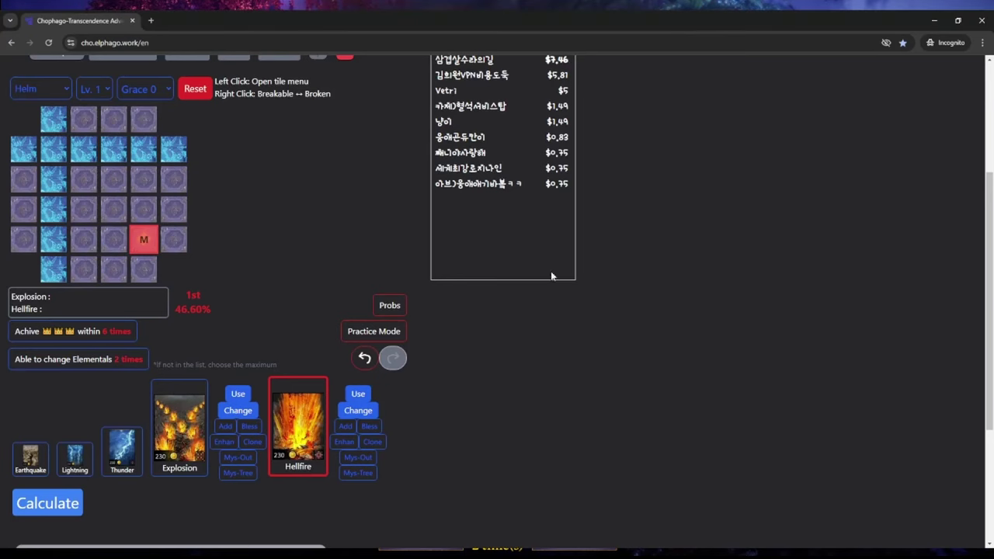
# Reset the helm board and use Explosion on the recommended tile in row 3, column 2
pyautogui.click(192, 92)
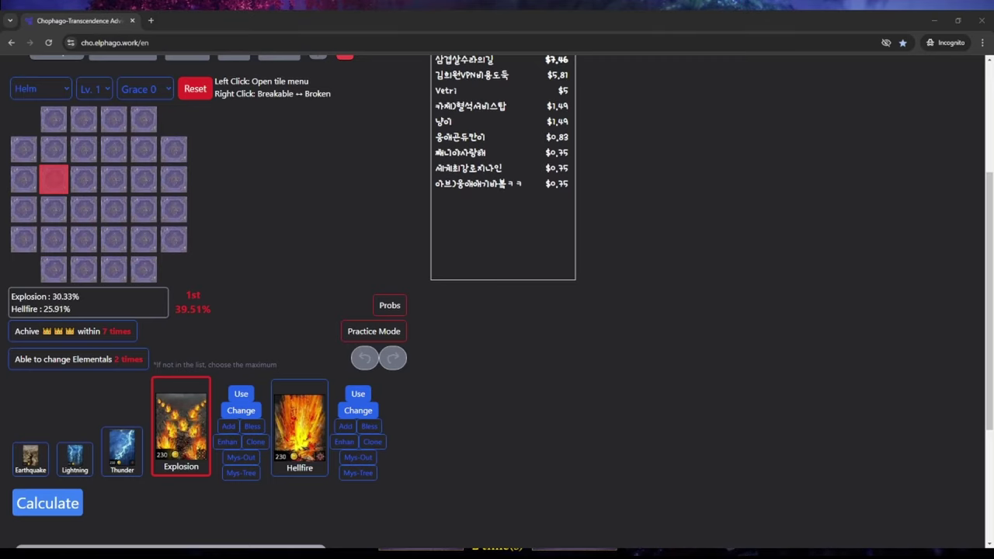
pyautogui.click(51, 178)
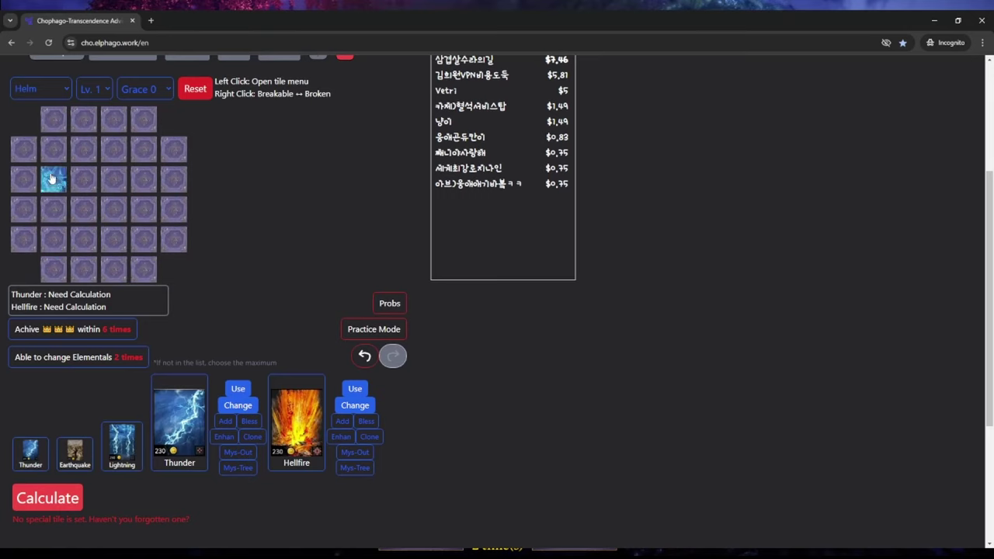
# Mark the seven tiles on the diagonals running out from the row 3, column 2 tile as destroyed
pyautogui.rightClick(23, 149)
pyautogui.rightClick(24, 209)
pyautogui.rightClick(83, 149)
pyautogui.rightClick(113, 119)
pyautogui.rightClick(84, 209)
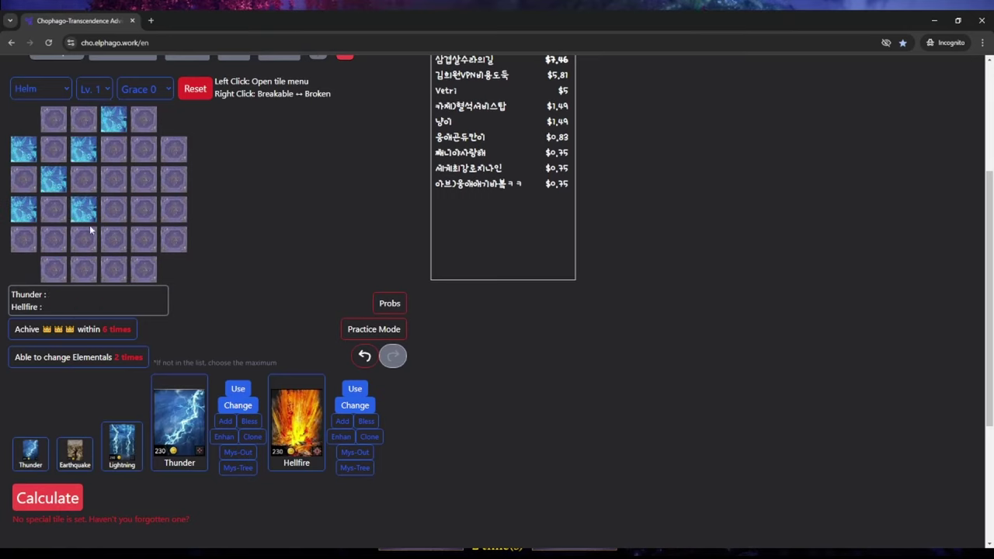
pyautogui.rightClick(113, 239)
pyautogui.rightClick(142, 269)
# Set the row 3, column 5 tile to Relocation and the last queued elemental to Tornado
pyautogui.click(142, 180)
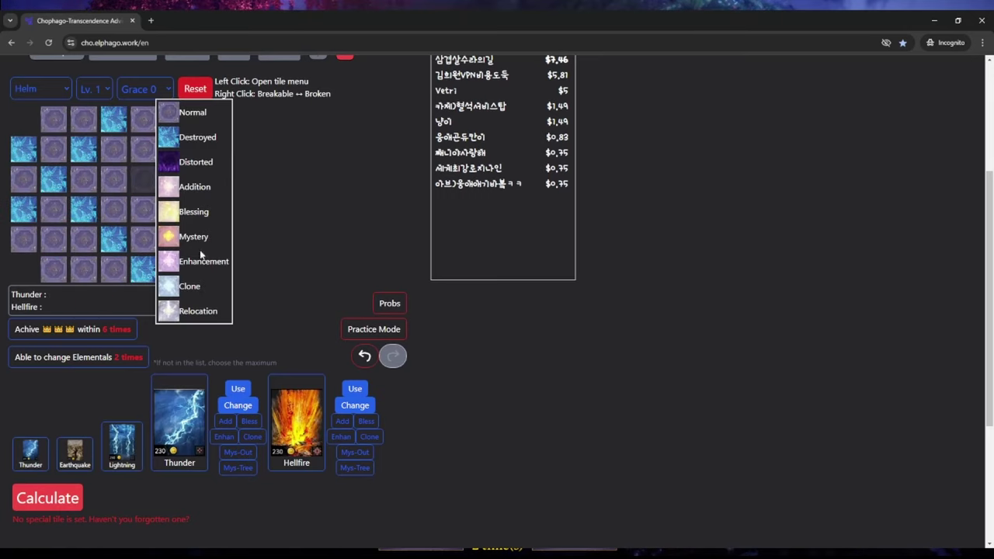
pyautogui.click(190, 312)
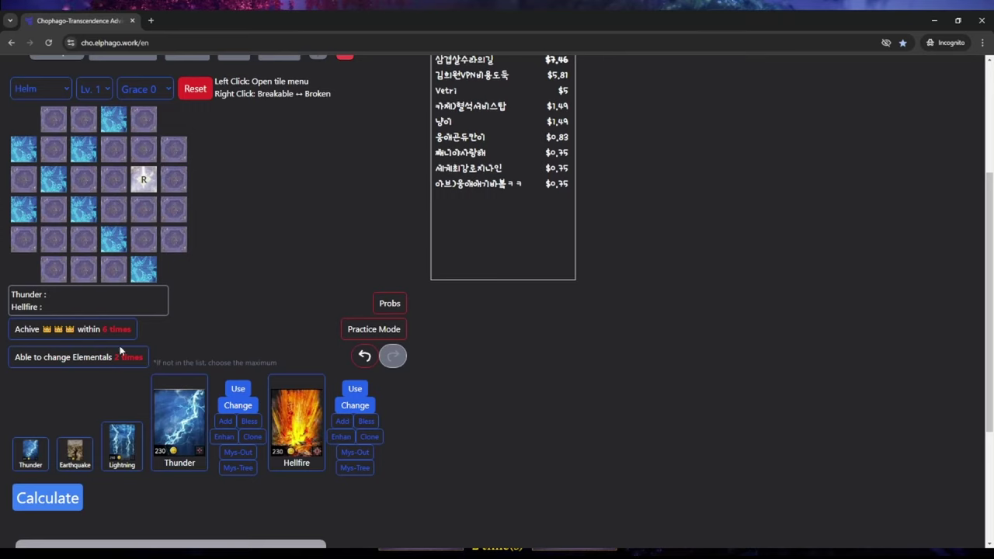
pyautogui.click(35, 457)
pyautogui.click(94, 500)
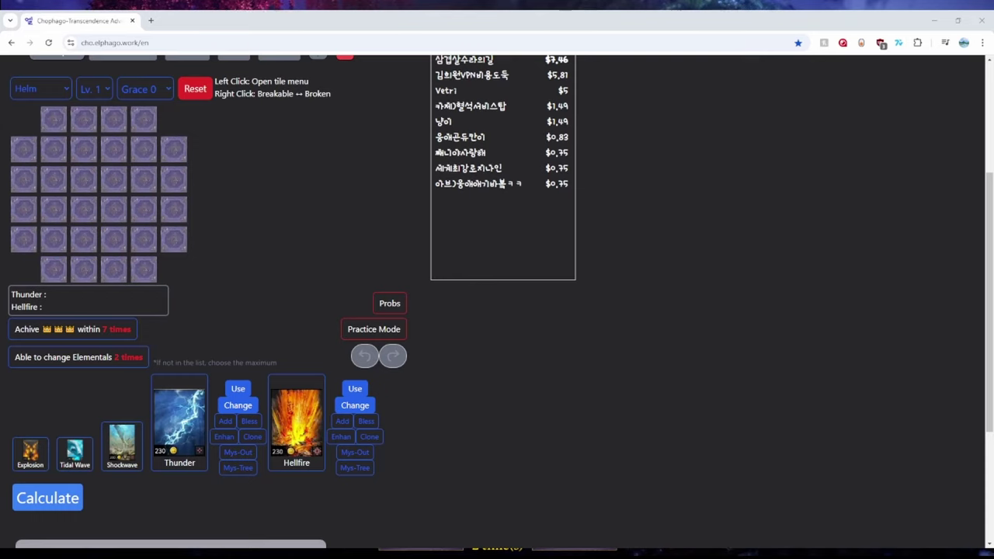
# Change the Thunder card as the opening calculation recommends and set the newly queued elemental to Tornado
pyautogui.click(66, 501)
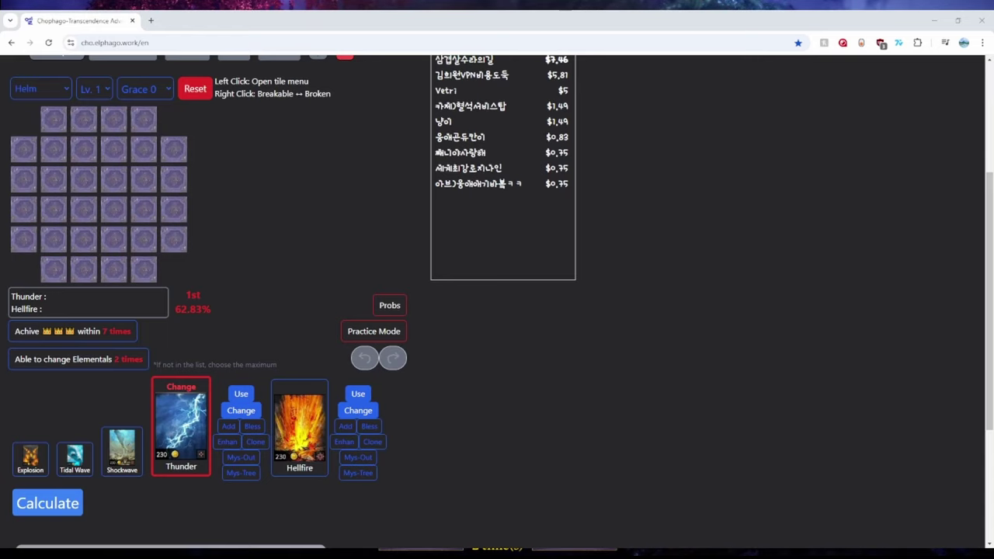
pyautogui.click(244, 411)
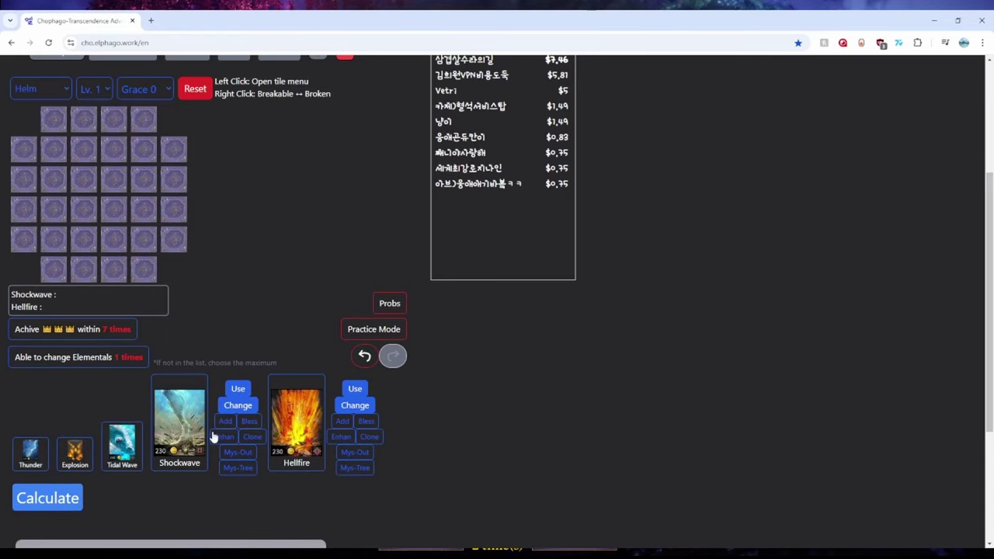
pyautogui.click(43, 457)
pyautogui.click(101, 499)
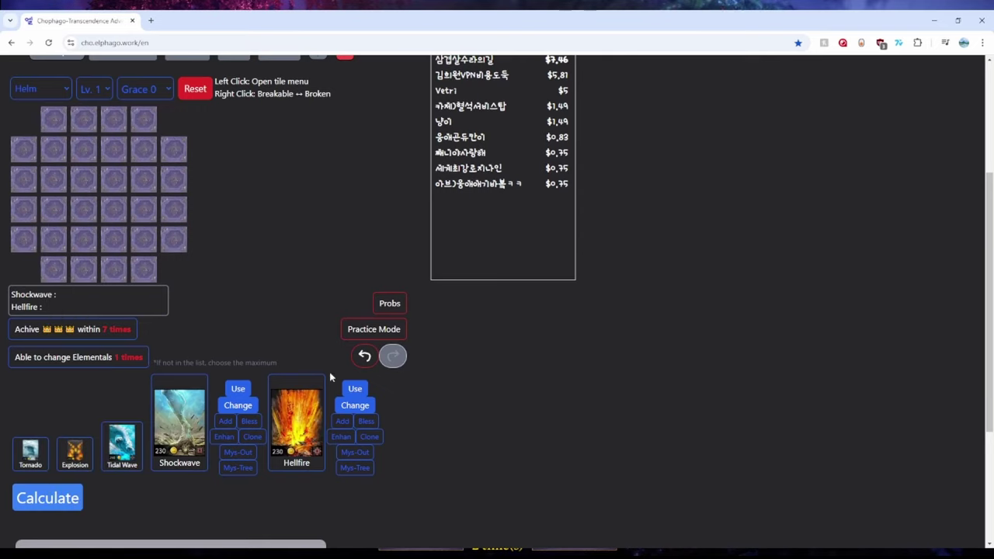
# Use Hellfire and mark tiles 2 and 3 of row 2, 2 to 4 of row 3, and 3 of row 4 as destroyed
pyautogui.click(355, 388)
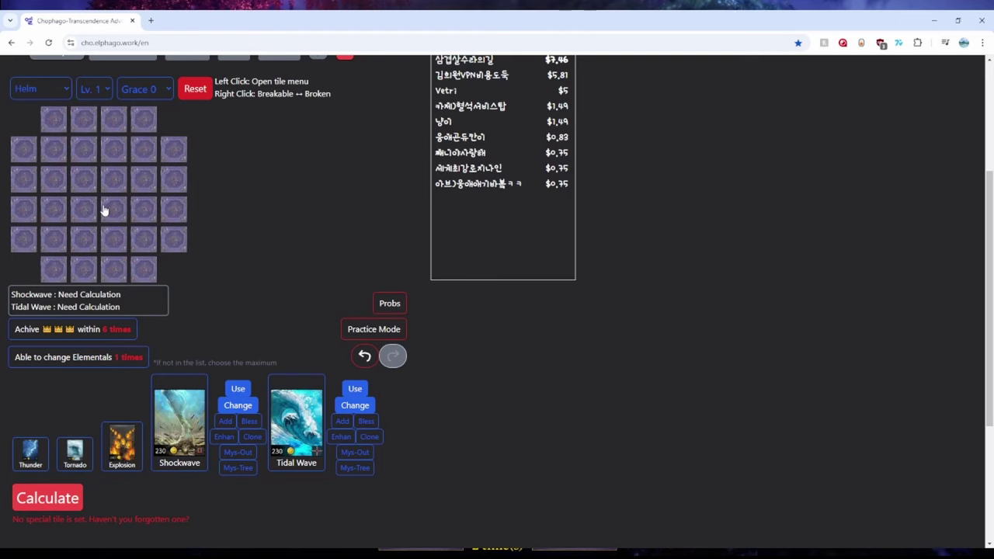
pyautogui.moveTo(87, 187); pyautogui.dragTo(55, 180)
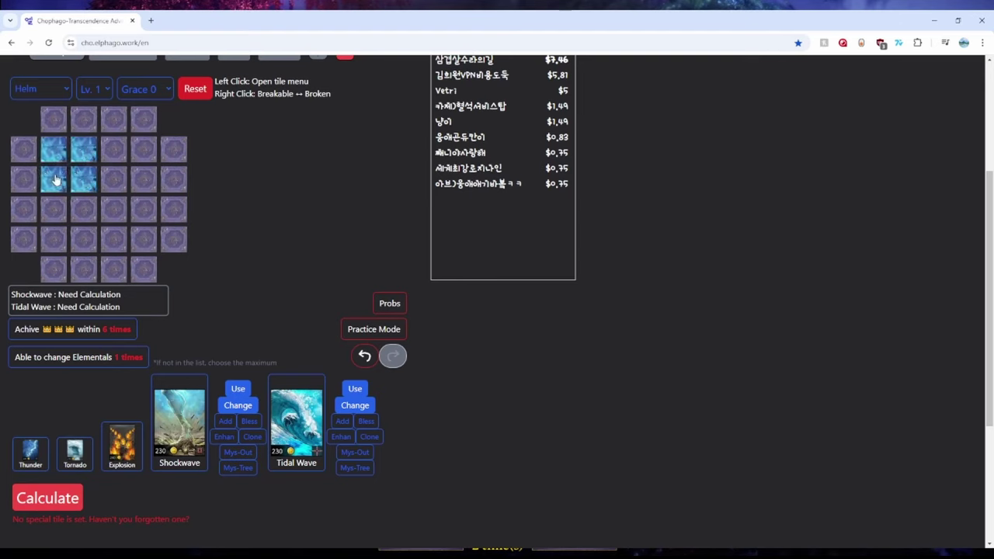
pyautogui.click(114, 178)
pyautogui.click(83, 179)
pyautogui.click(83, 206)
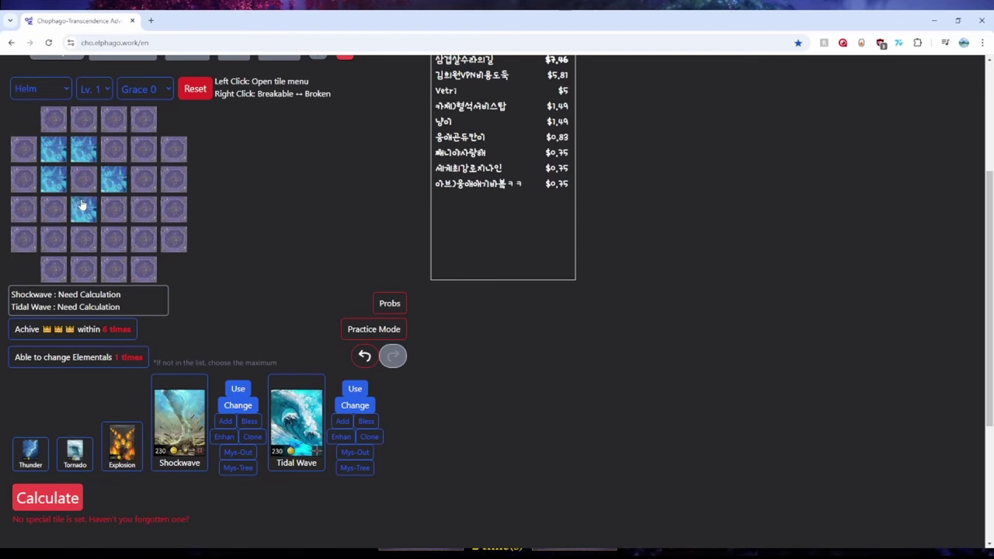
pyautogui.click(84, 185)
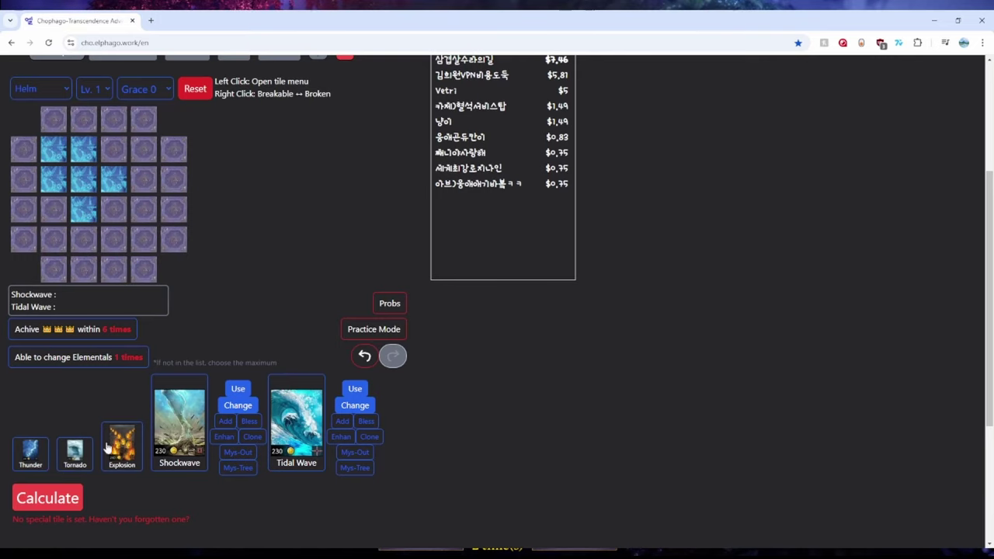
# Set the row 4, column 6 tile to Relocation and calculate the next move
pyautogui.click(170, 220)
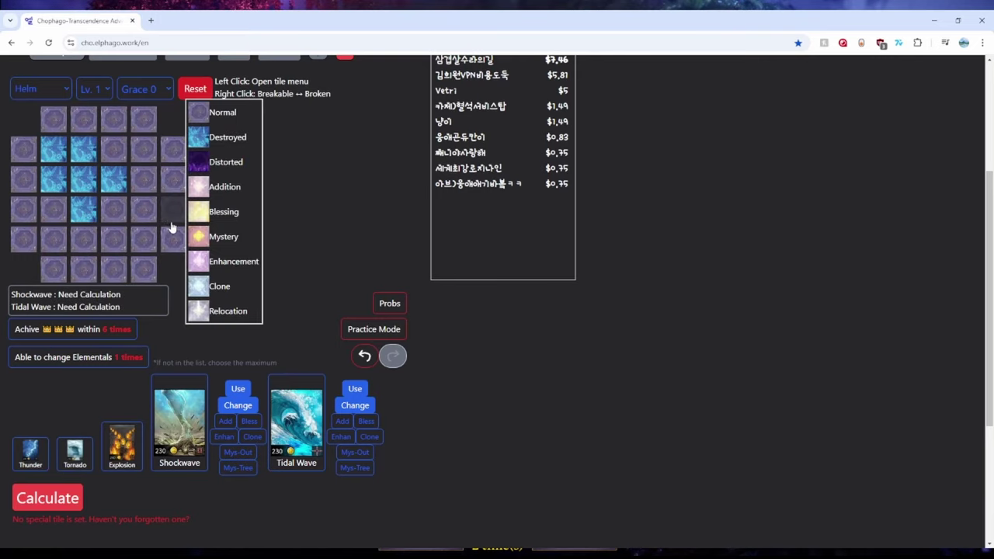
pyautogui.click(235, 311)
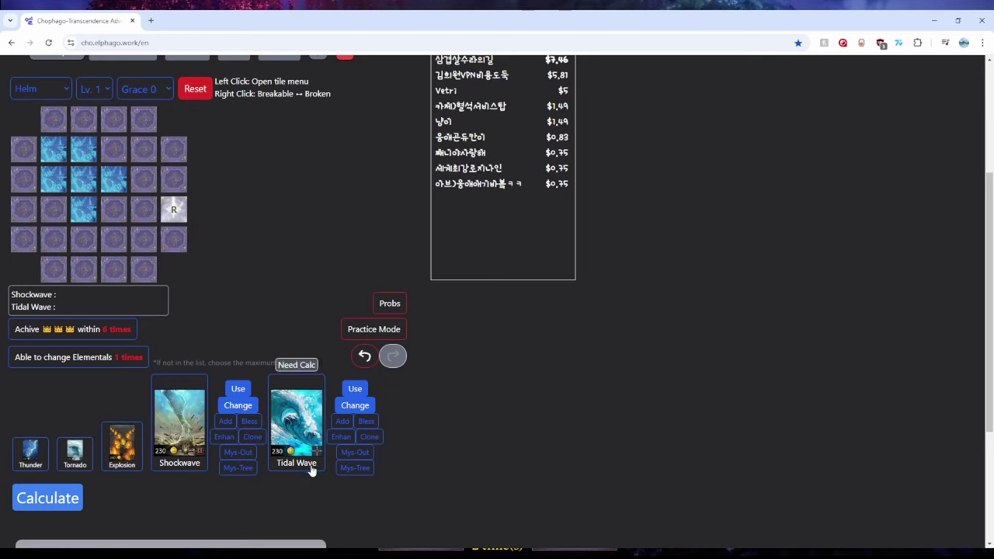
pyautogui.click(64, 501)
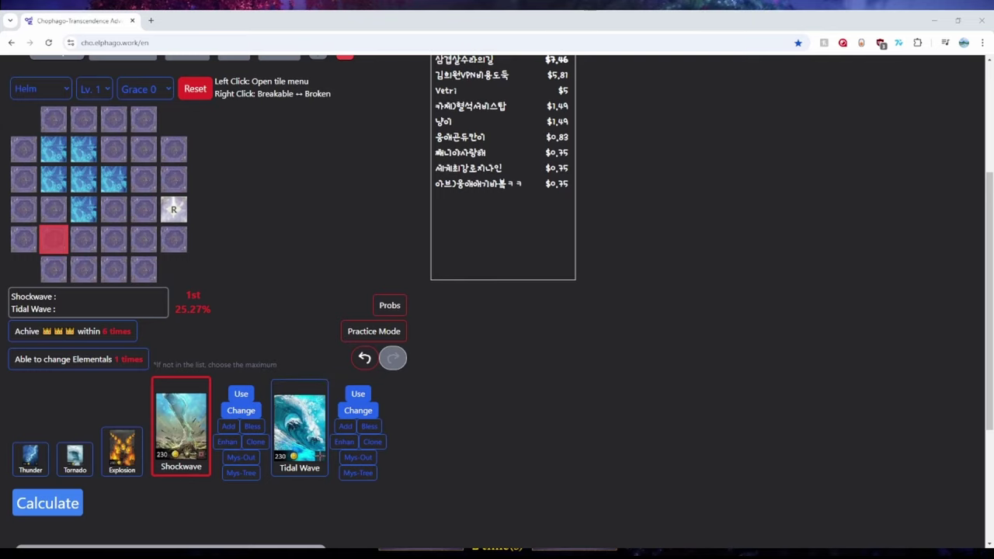
# Use Shockwave on the row 5, column 2 tile and mark that tile and the six destroyed around it
pyautogui.click(63, 247)
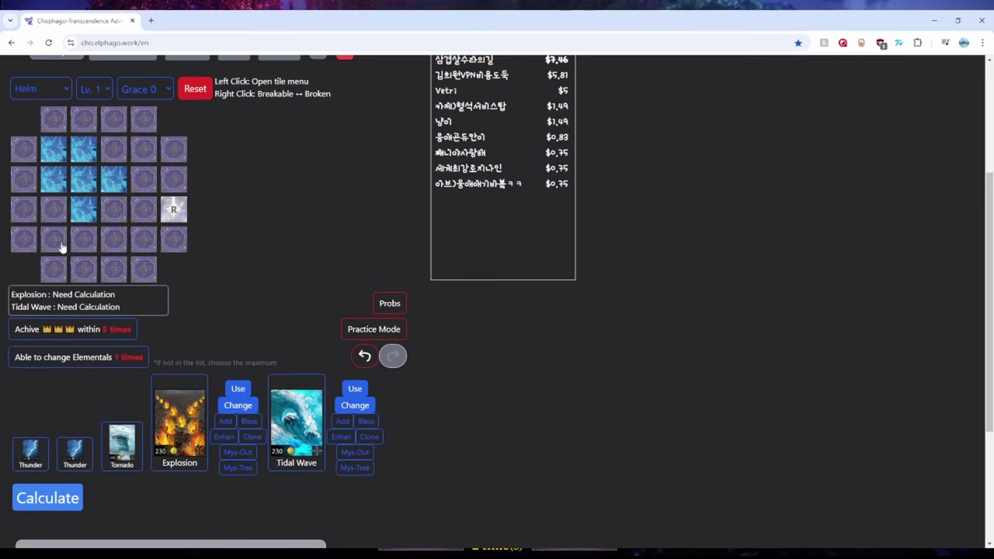
pyautogui.rightClick(54, 239)
pyautogui.rightClick(54, 209)
pyautogui.rightClick(23, 209)
pyautogui.rightClick(24, 239)
pyautogui.rightClick(54, 269)
pyautogui.rightClick(83, 269)
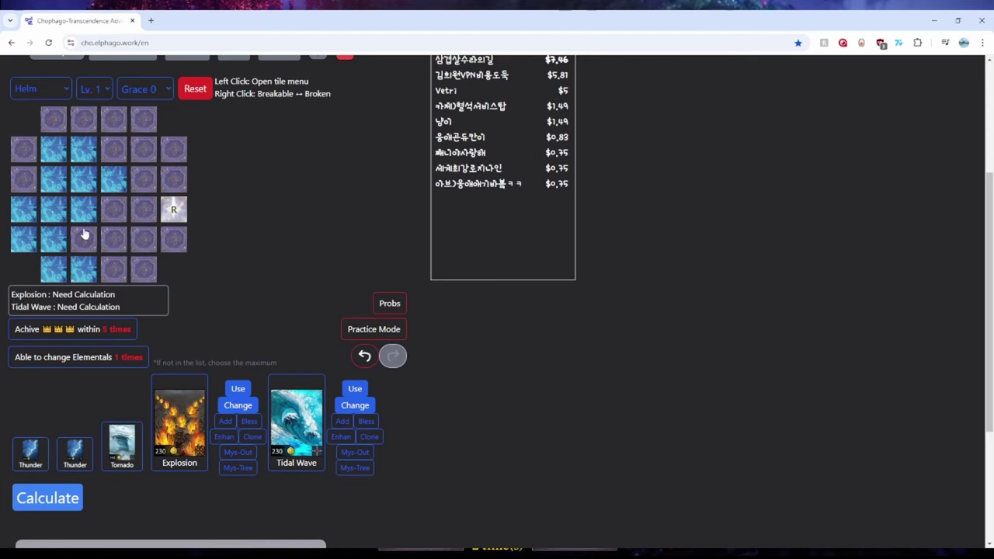
pyautogui.rightClick(84, 236)
# Move the Relocation tile from row 4, column 6 to row 2, column 1
pyautogui.rightClick(173, 209)
pyautogui.click(24, 149)
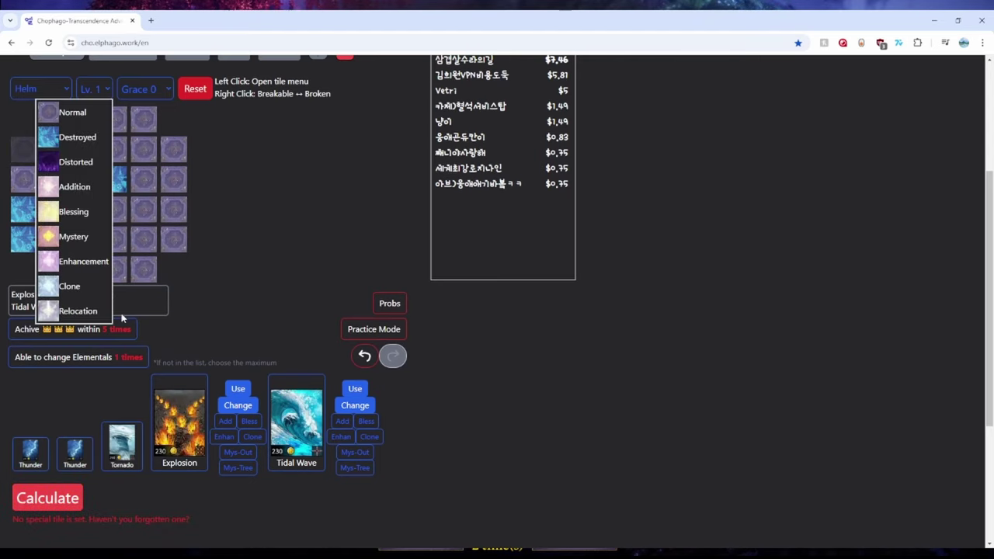
pyautogui.click(78, 311)
# Set the last queued elemental to Thunder and calculate the next move for the updated board
pyautogui.click(48, 450)
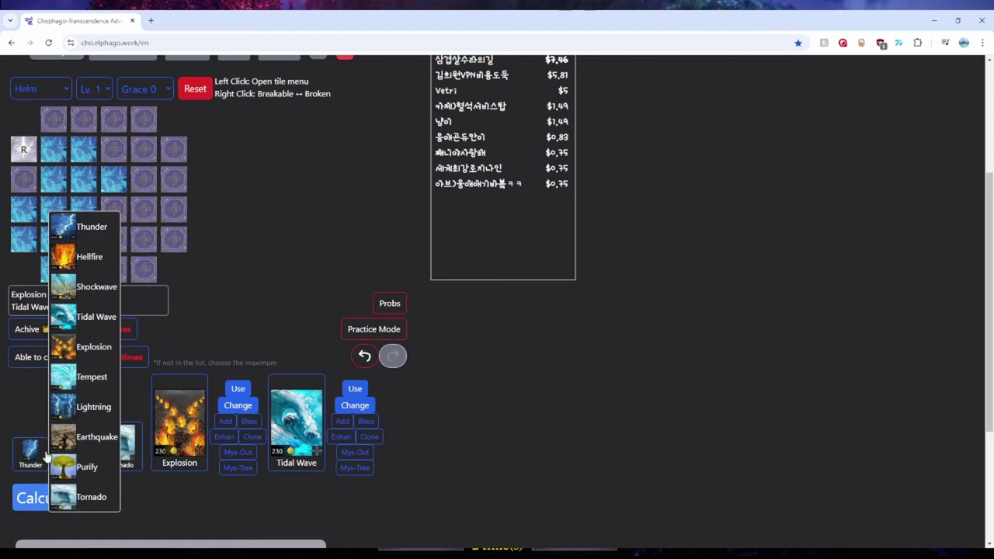
pyautogui.click(81, 227)
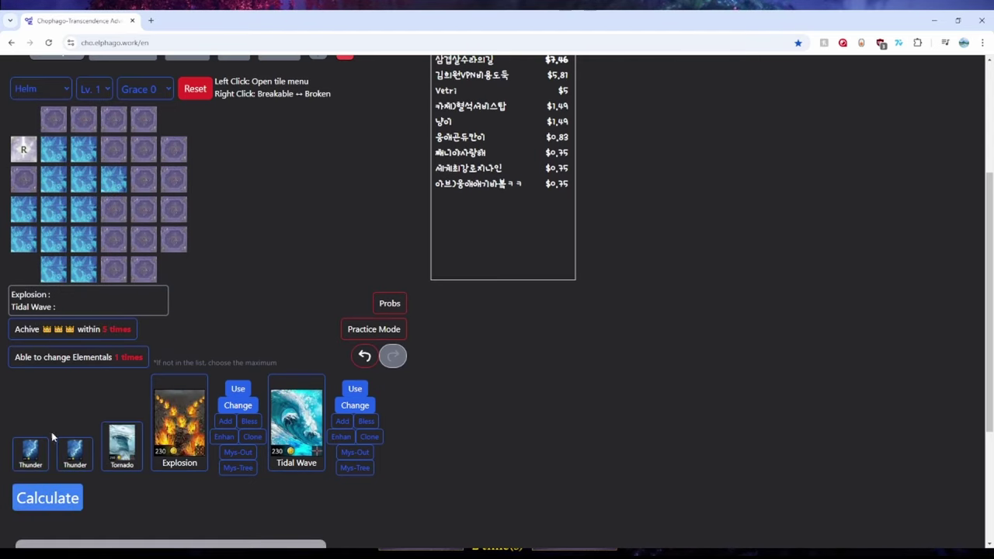
pyautogui.click(49, 508)
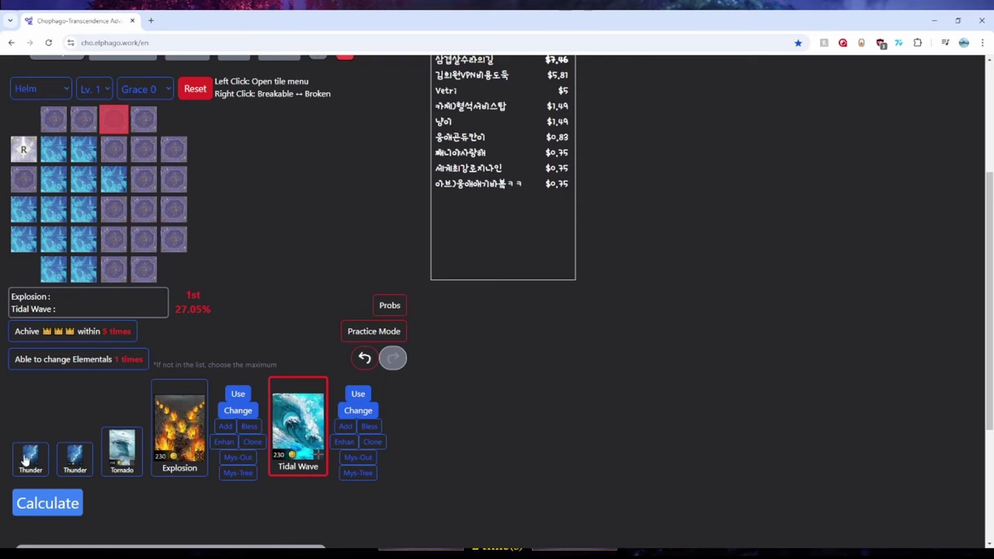
pyautogui.moveTo(118, 272)
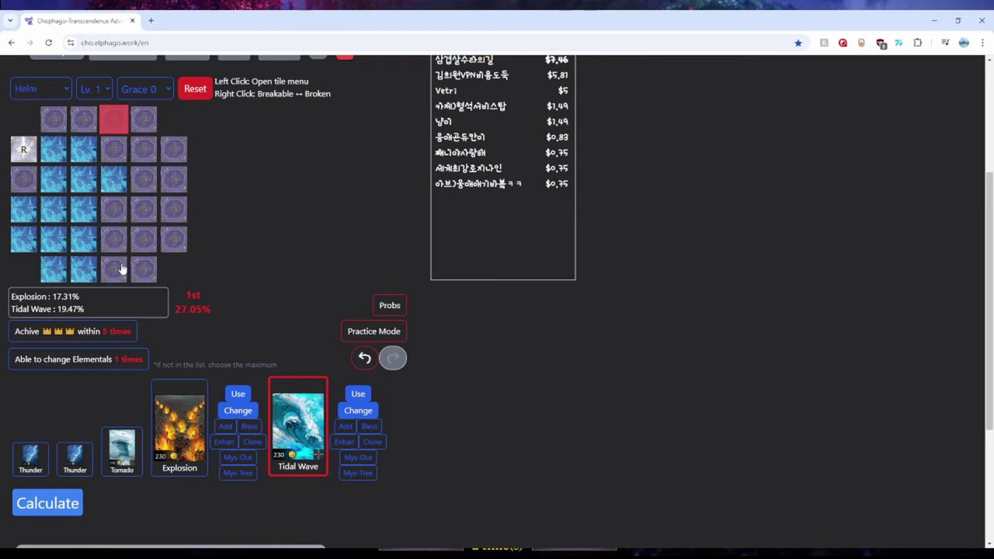